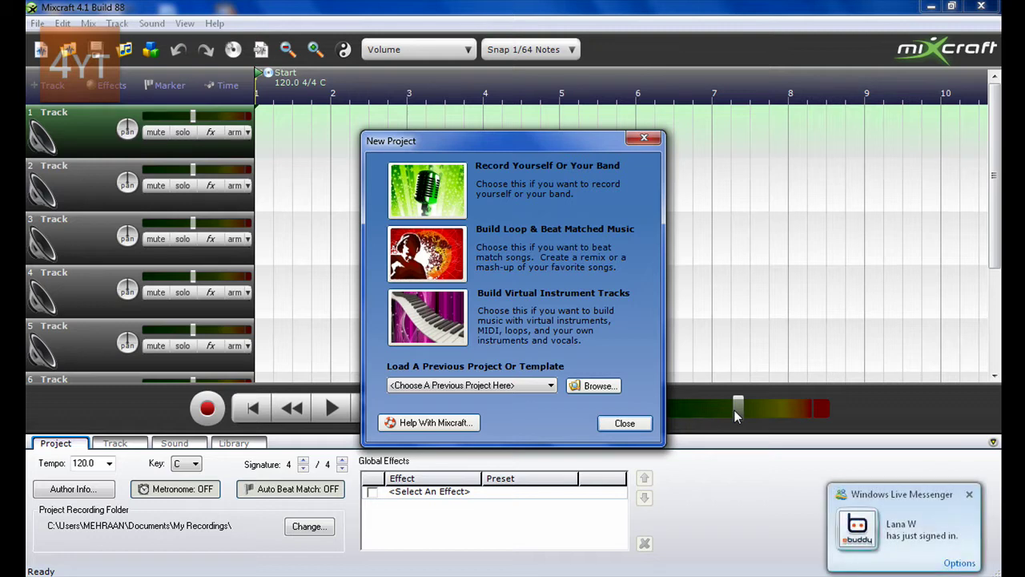
- Dismiss the Messenger sign-in notification popup
left_click(970, 496)
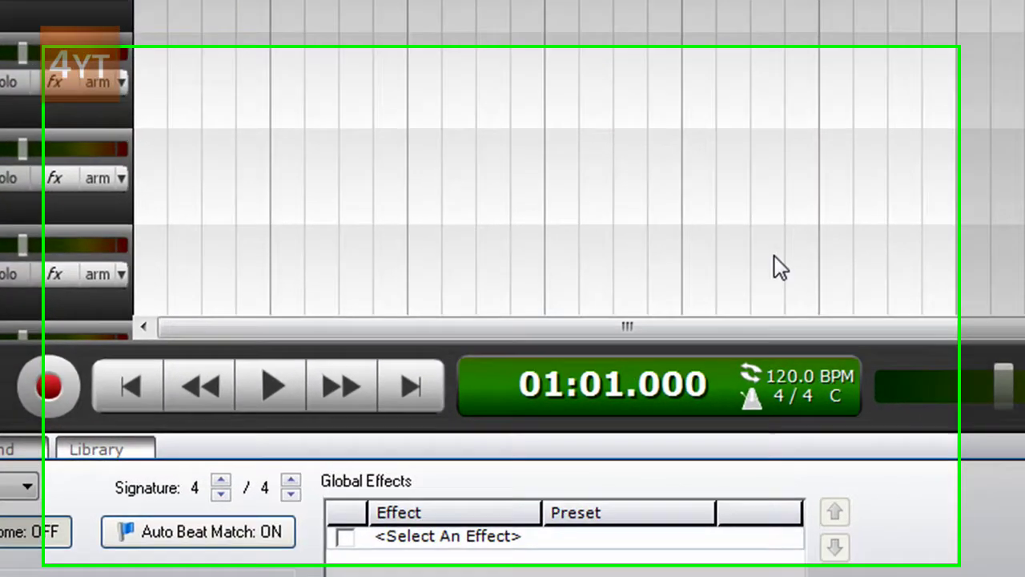
left_click(538, 554)
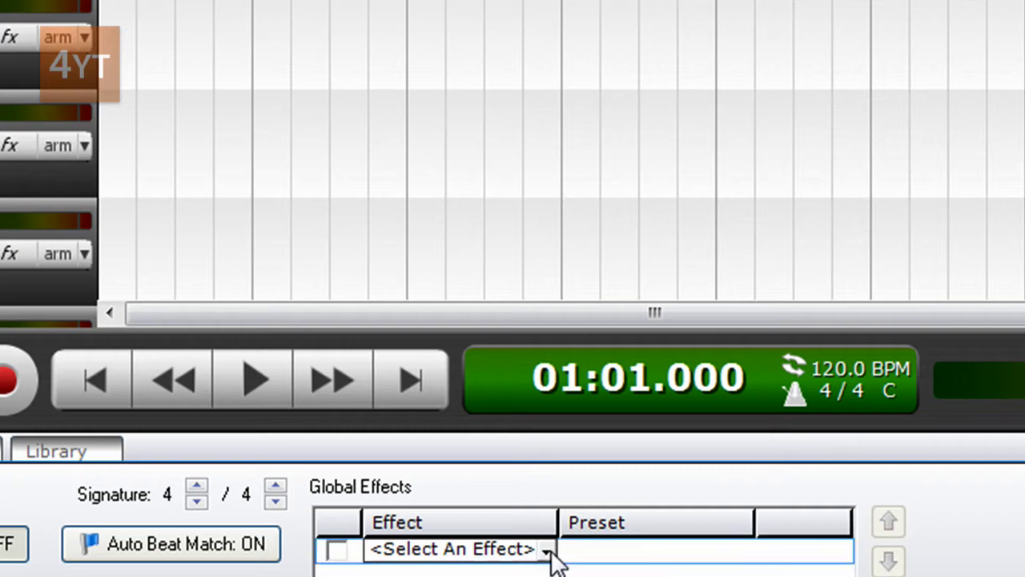
left_click(547, 550)
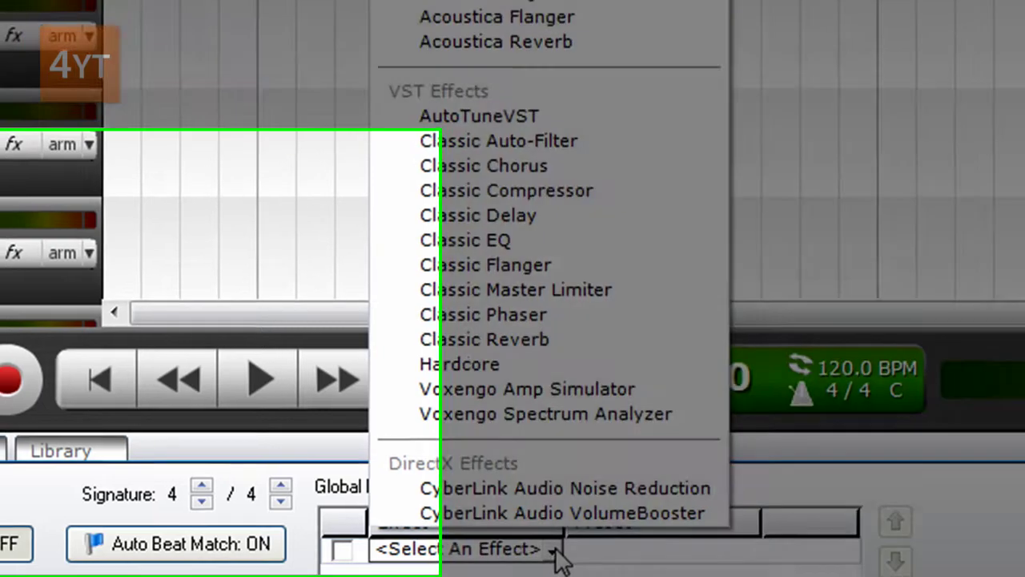
left_click(550, 547)
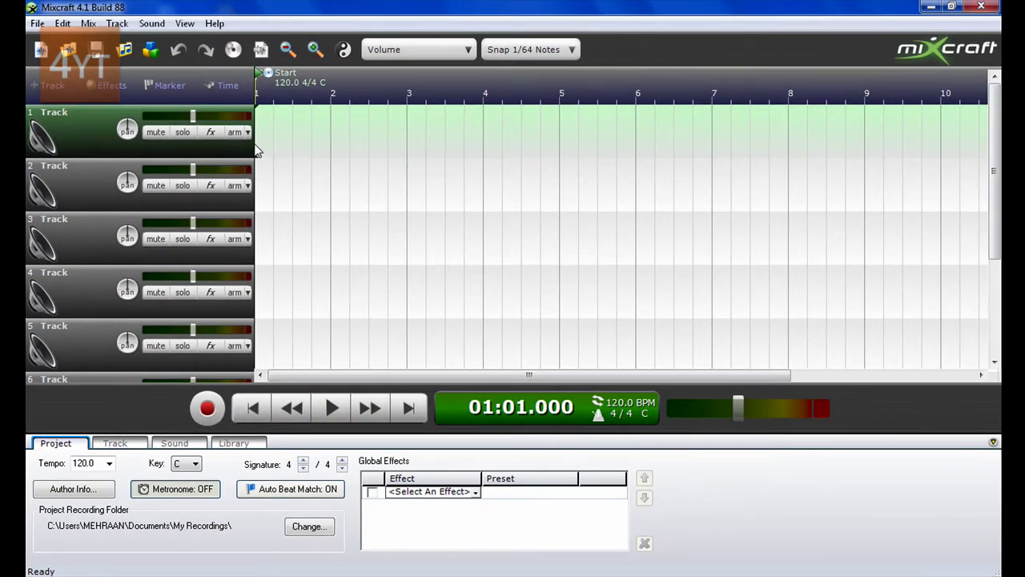
double_click(258, 151)
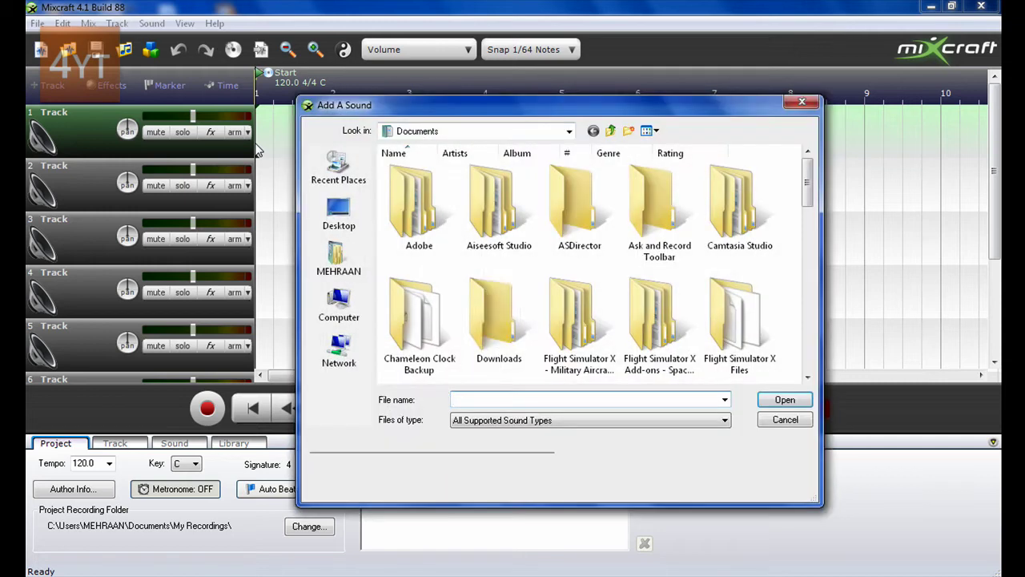
left_click_drag(808, 171, 809, 293)
left_click(802, 102)
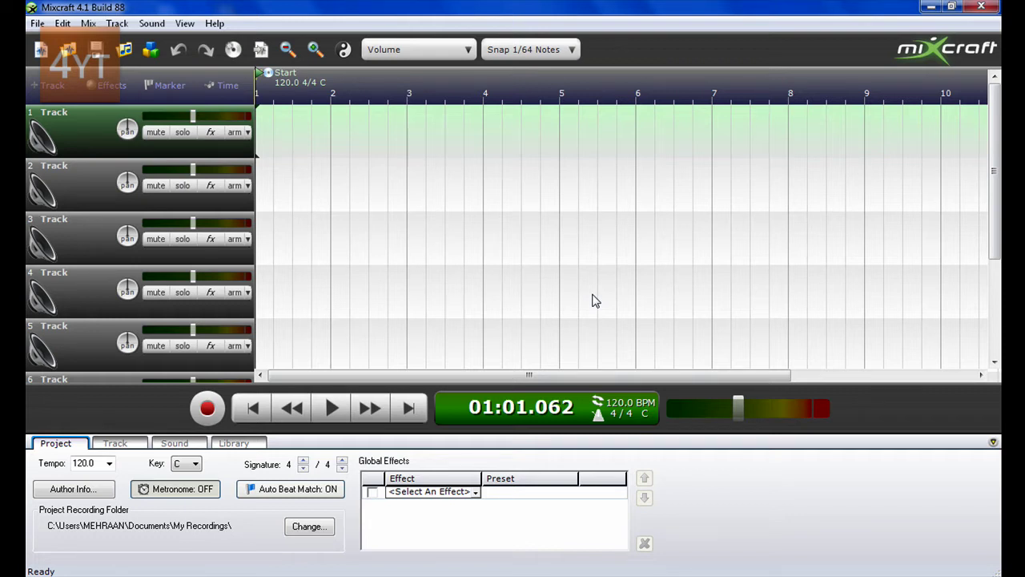
- Record a short test clip into a new mono file in WavePad
key("alt+Tab")
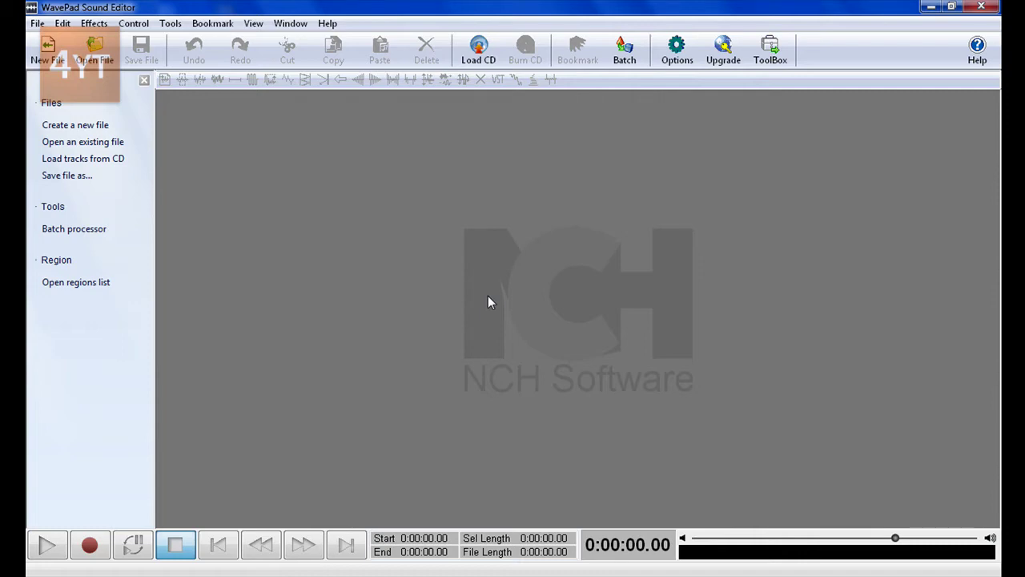
left_click(47, 50)
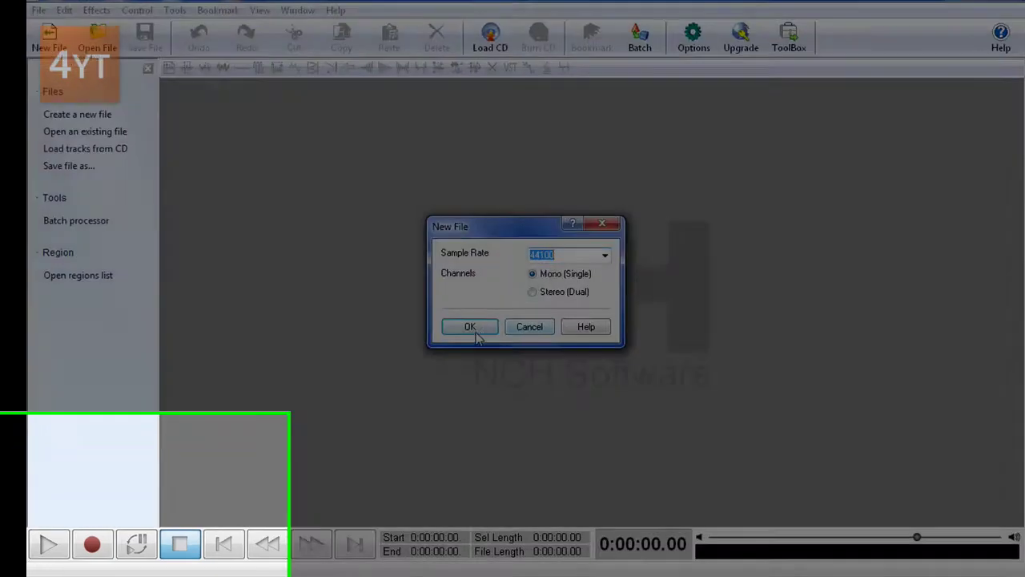
left_click(458, 331)
left_click(88, 546)
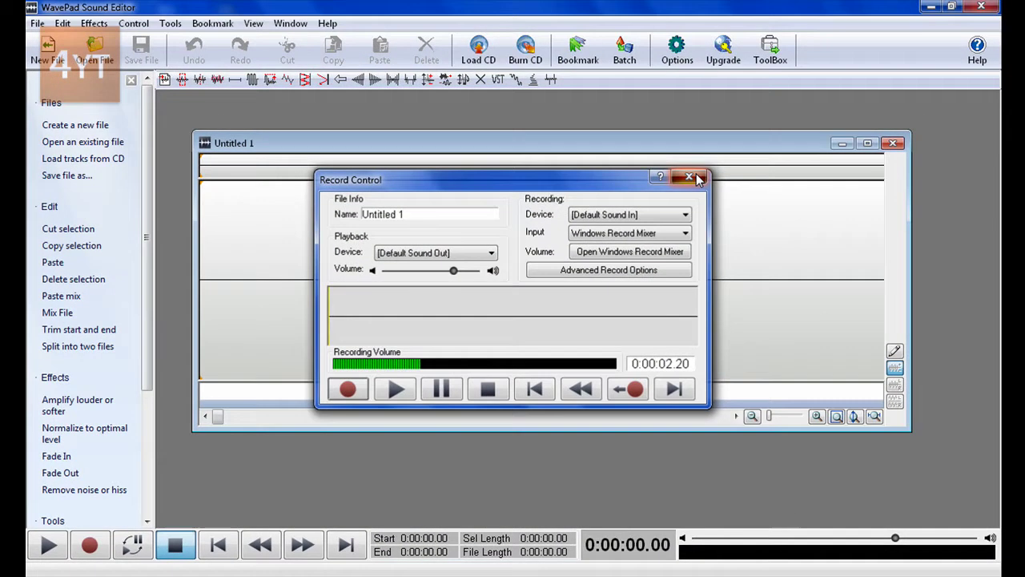
left_click(696, 174)
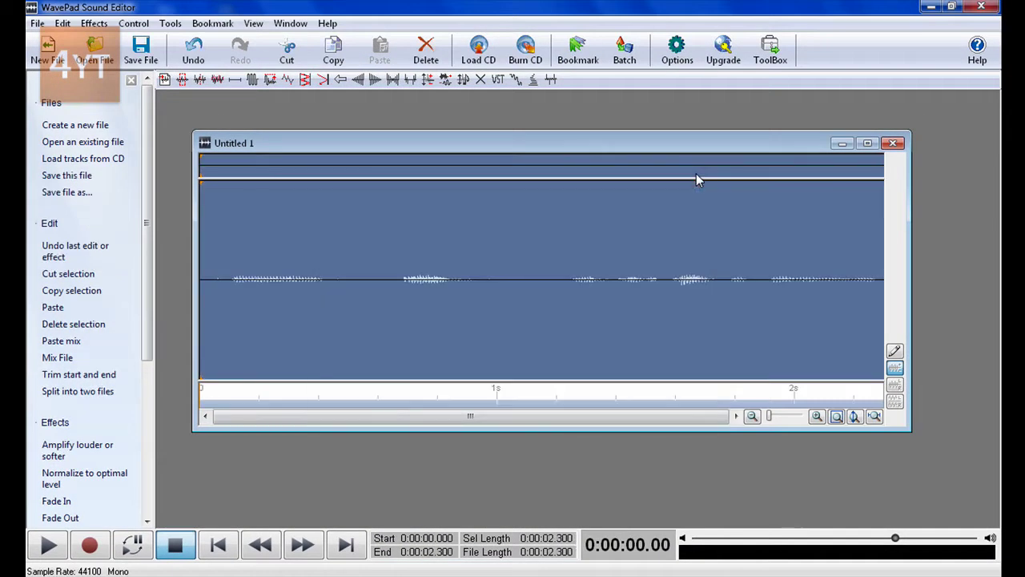
- Close the Untitled 1 recording without saving, then exit WavePad
left_click(893, 143)
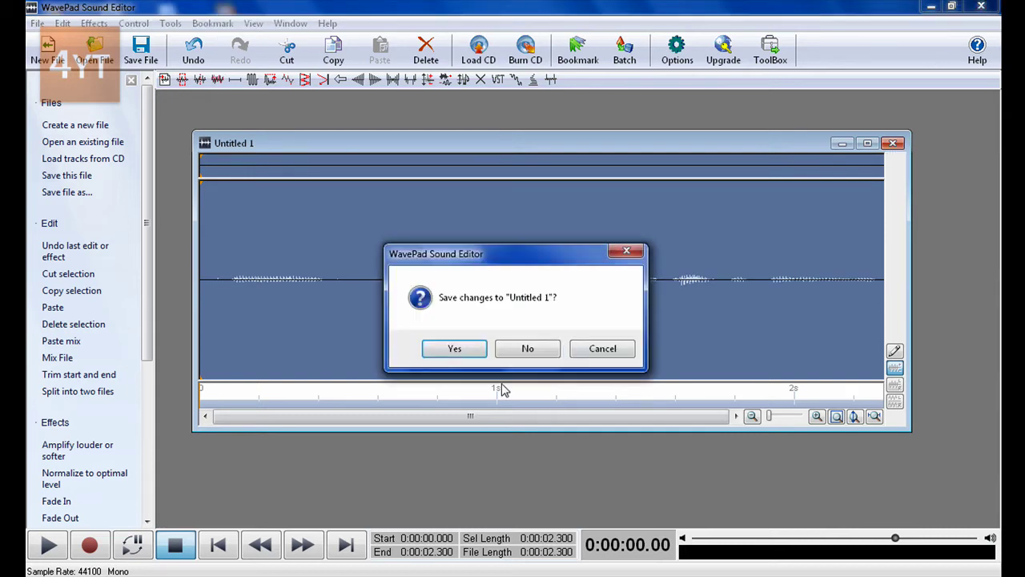
left_click(525, 349)
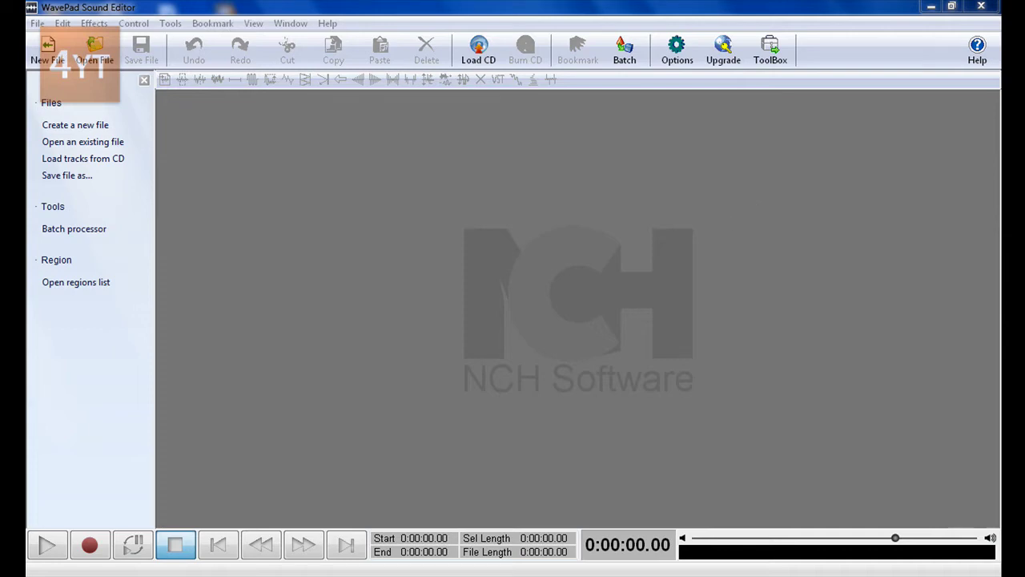
left_click(981, 5)
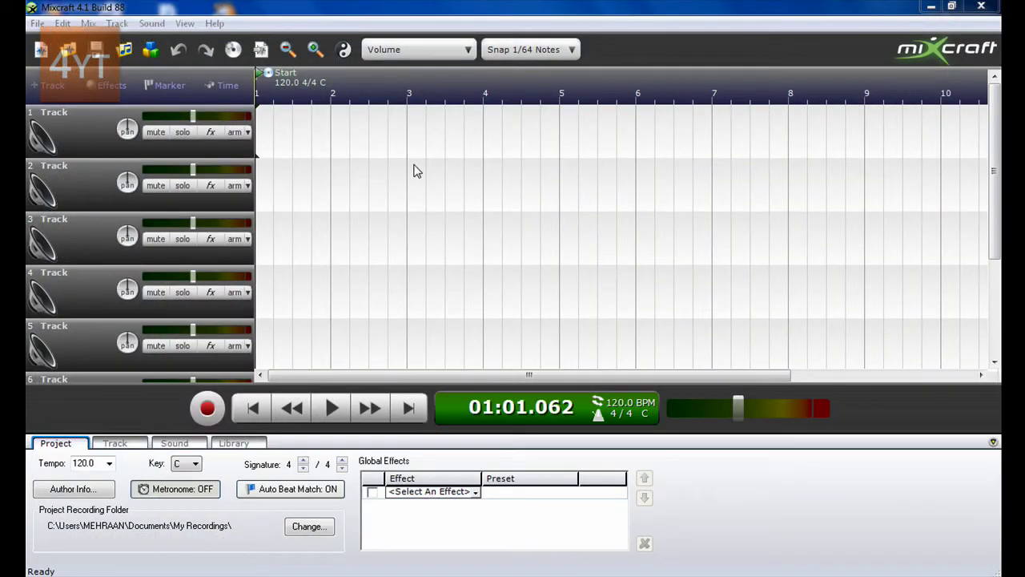
- Import gotta feeling.mp3 onto Track 1 from the Add A Sound file list
left_click(302, 13)
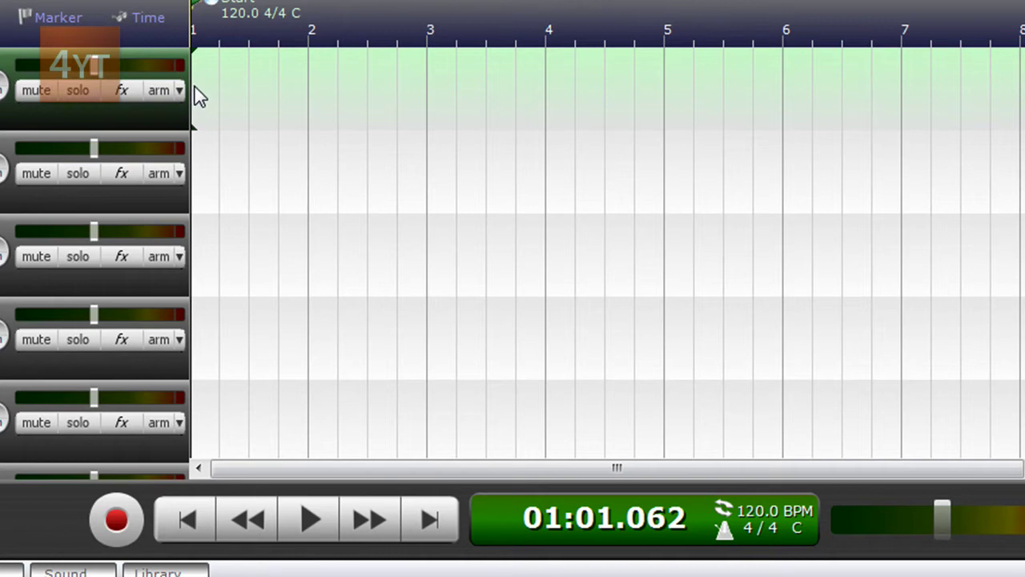
double_click(194, 88)
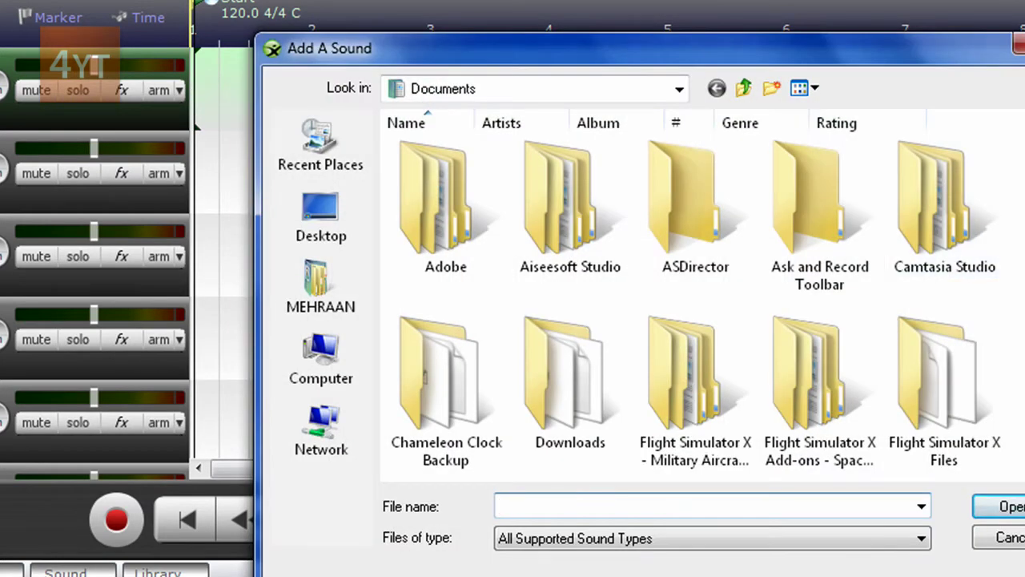
scroll(689, 313, "down", 10)
scroll(688, 313, "up", 2)
scroll(697, 312, "up", 1)
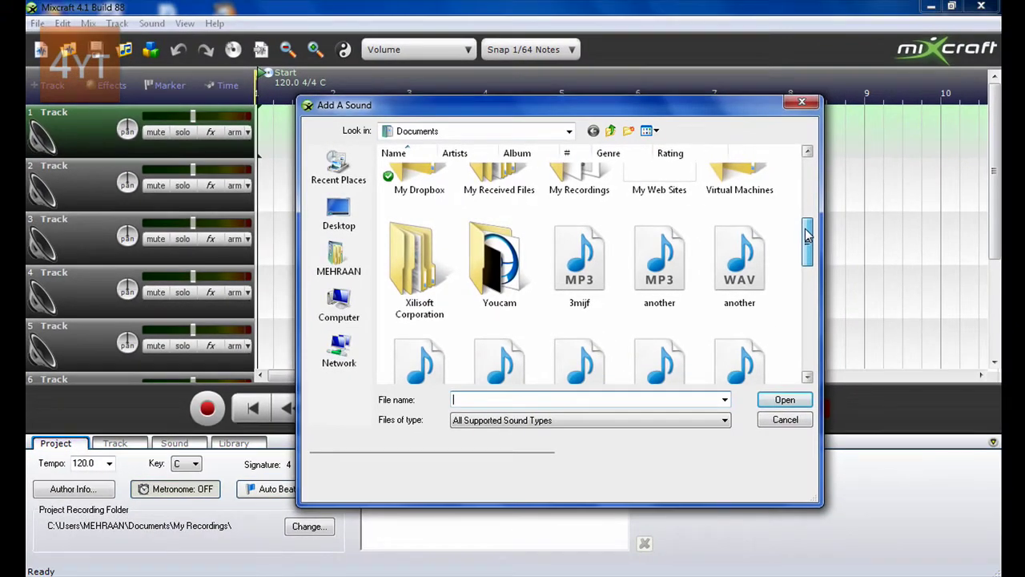
left_click_drag(807, 232, 806, 289)
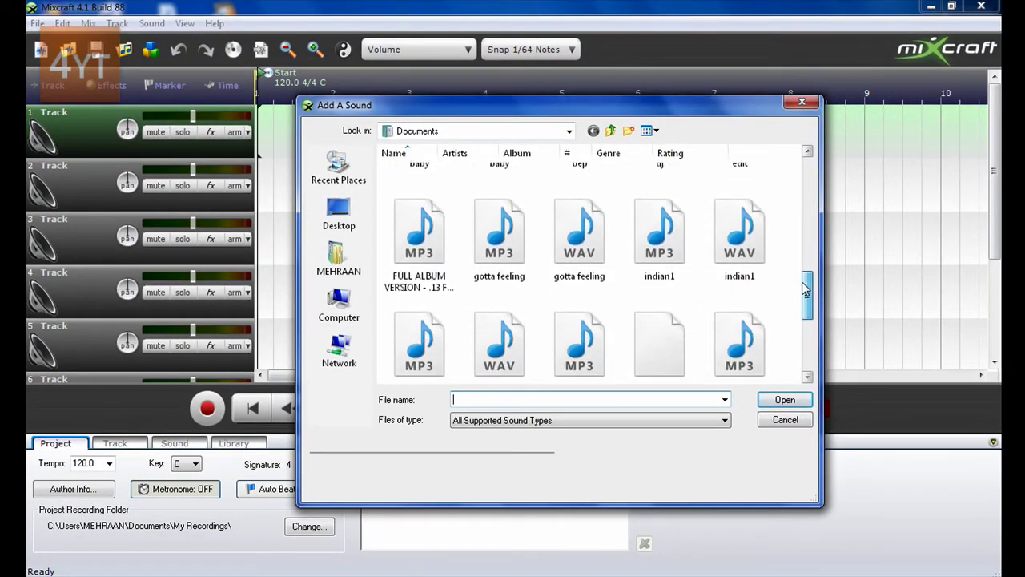
double_click(522, 235)
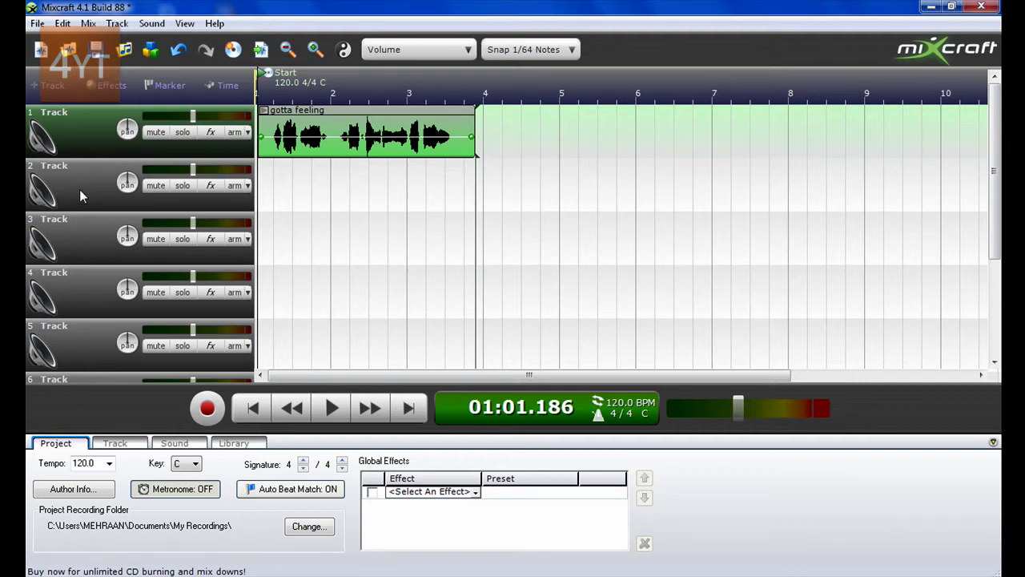
- Select Tracks 2, 3 and 4, then reselect Track 1 with the vocal clip
left_click(82, 186)
left_click(85, 224)
left_click(83, 292)
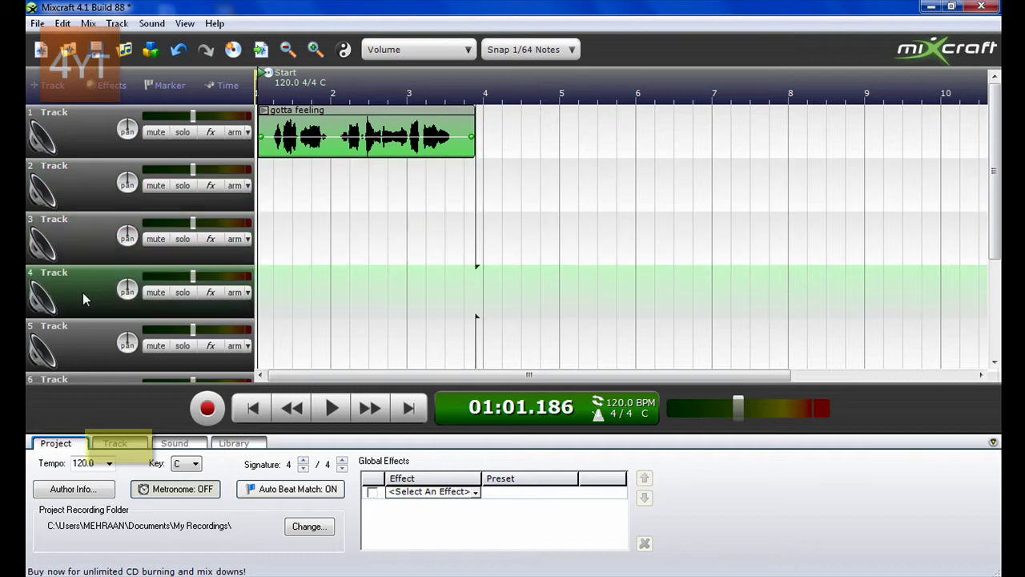
left_click(85, 115)
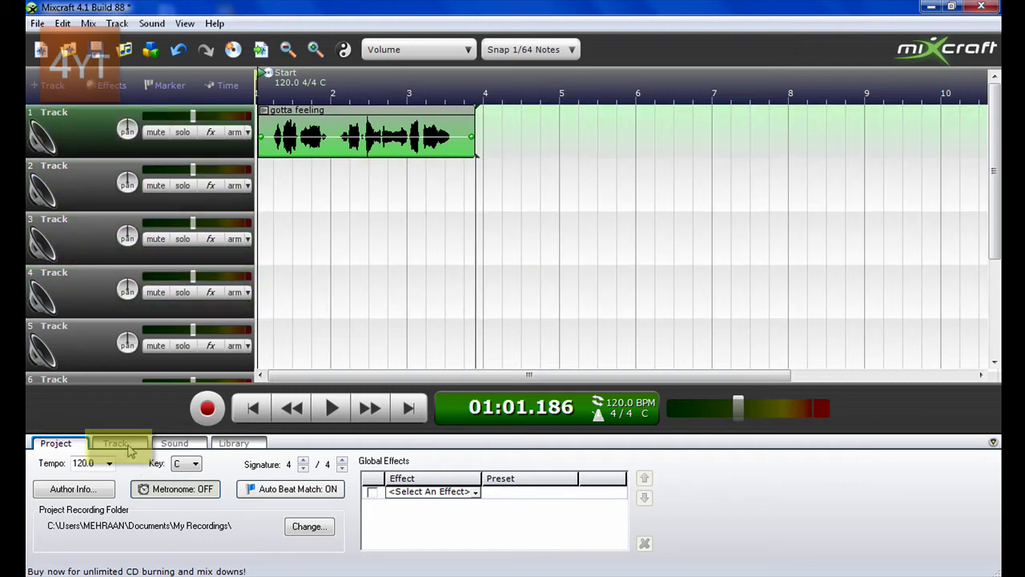
- Open Track 1's effect list and close it without adding an effect
left_click(129, 449)
left_click(357, 488)
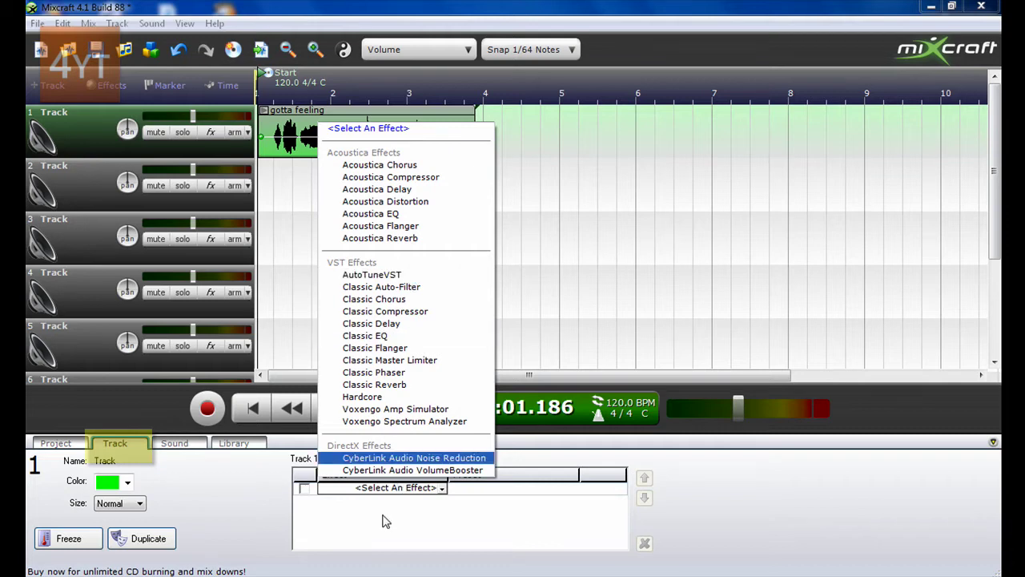
left_click(383, 491)
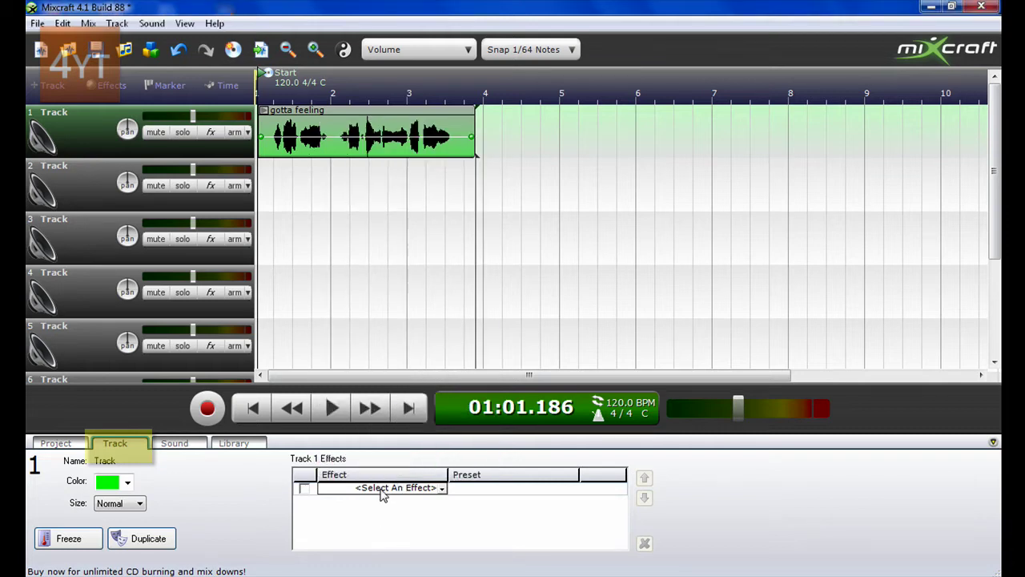
left_click(72, 452)
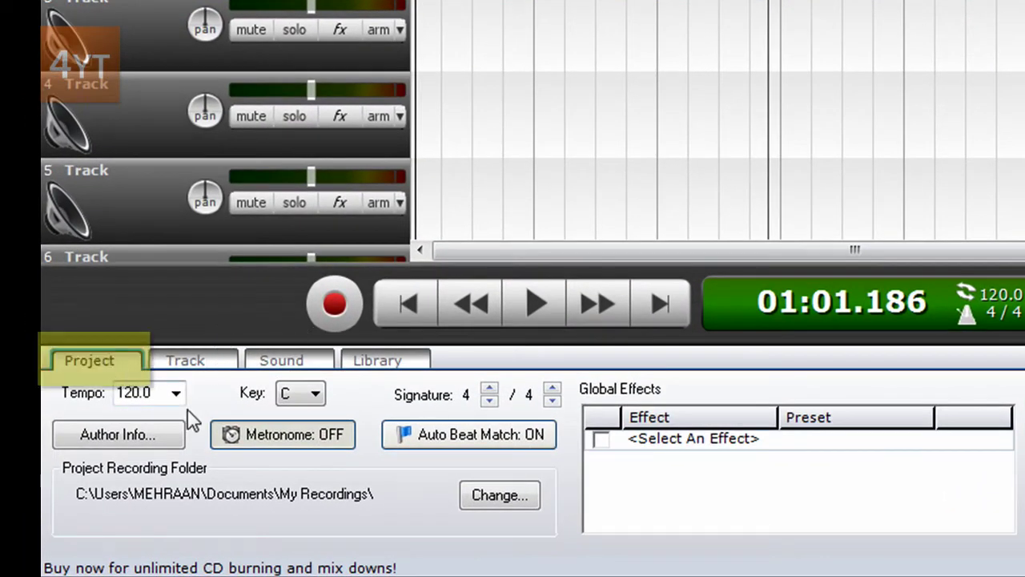
- Add AutoTuneVST as a global effect with the <Custom> preset and open its editor
left_click(682, 439)
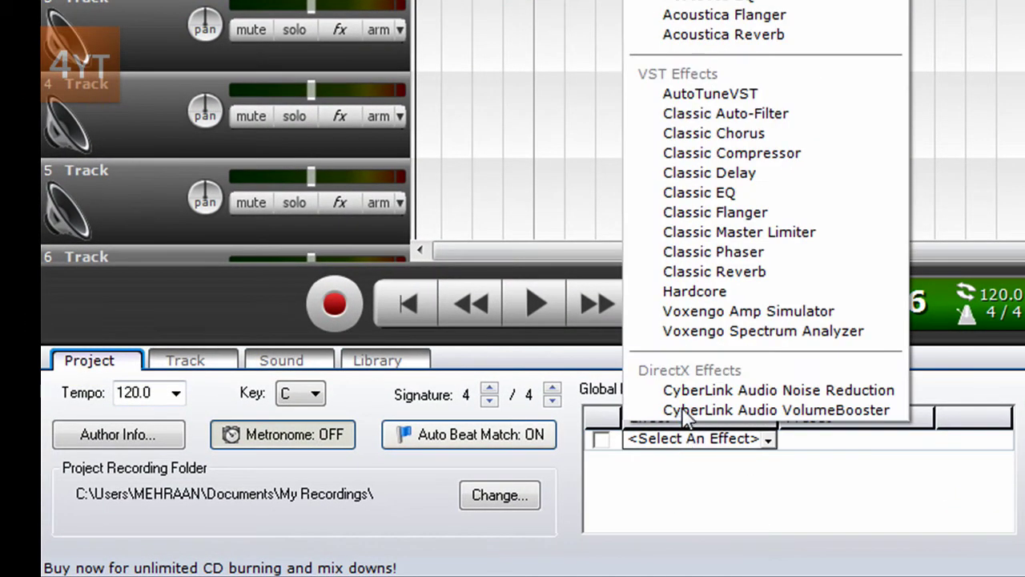
left_click(712, 94)
left_click(910, 445)
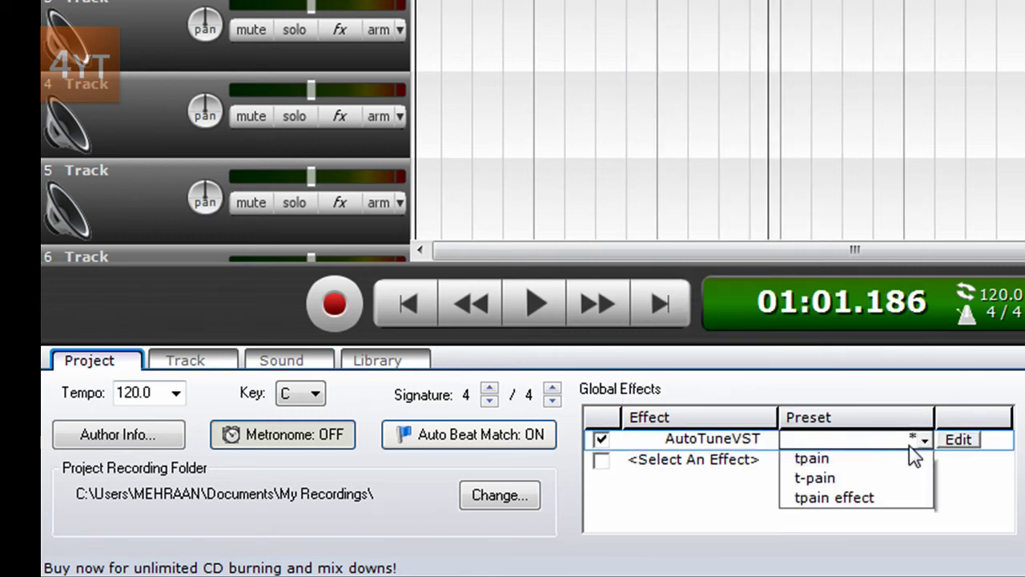
left_click(879, 471)
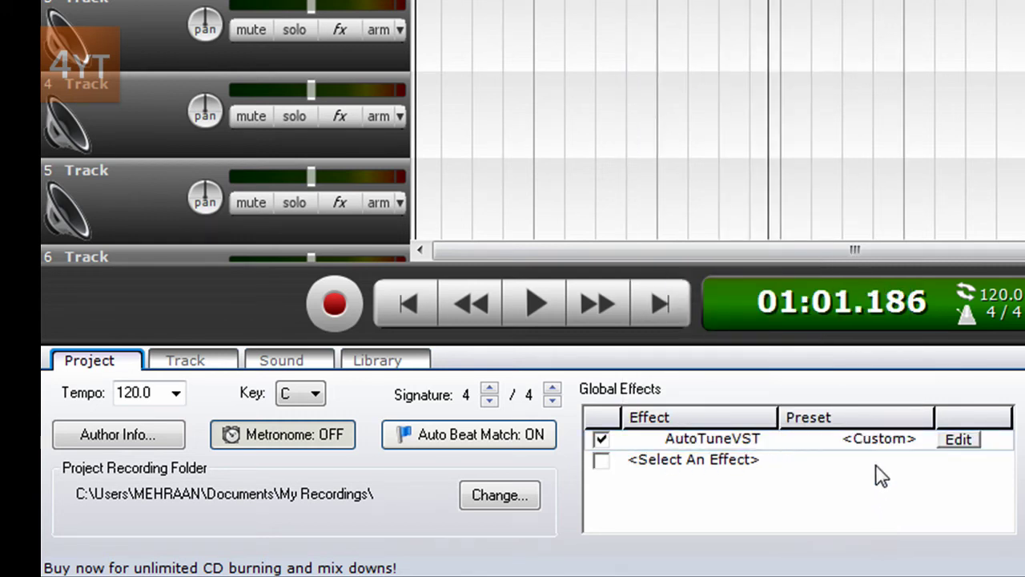
left_click(955, 458)
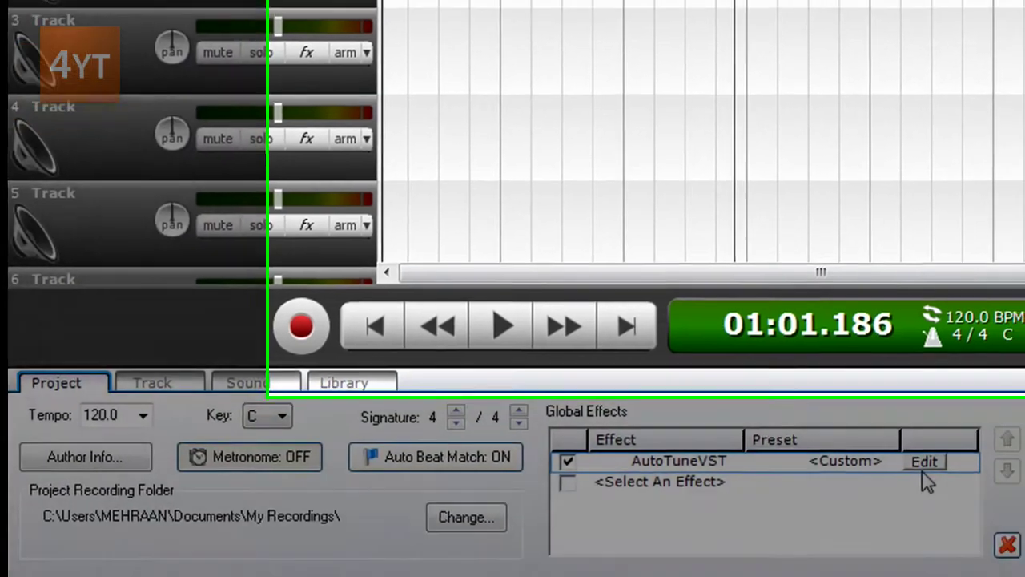
left_click(923, 465)
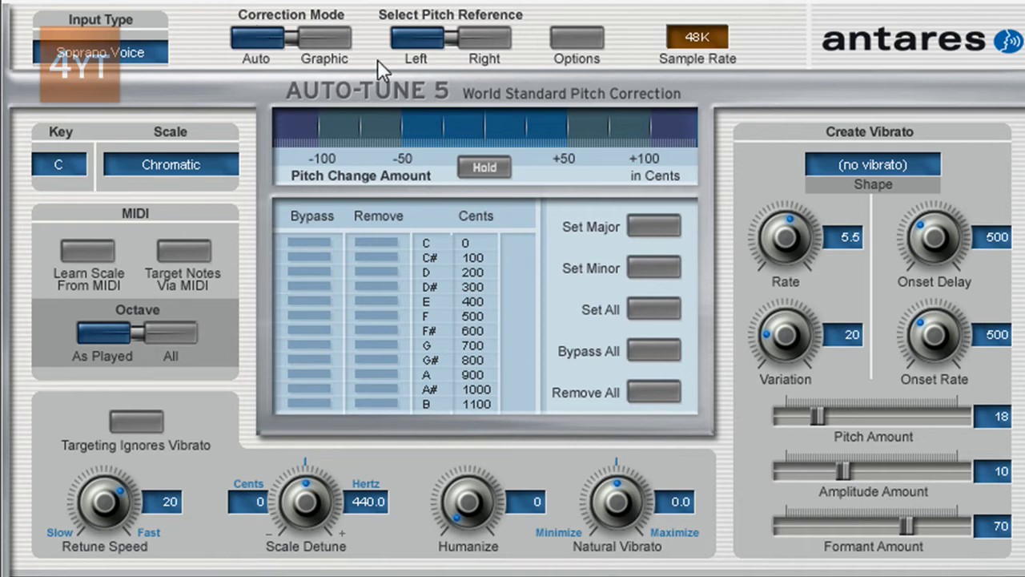
- Switch the scale from Chromatic to Major and drag Retune Speed down to 0
left_click(191, 164)
left_click(307, 18)
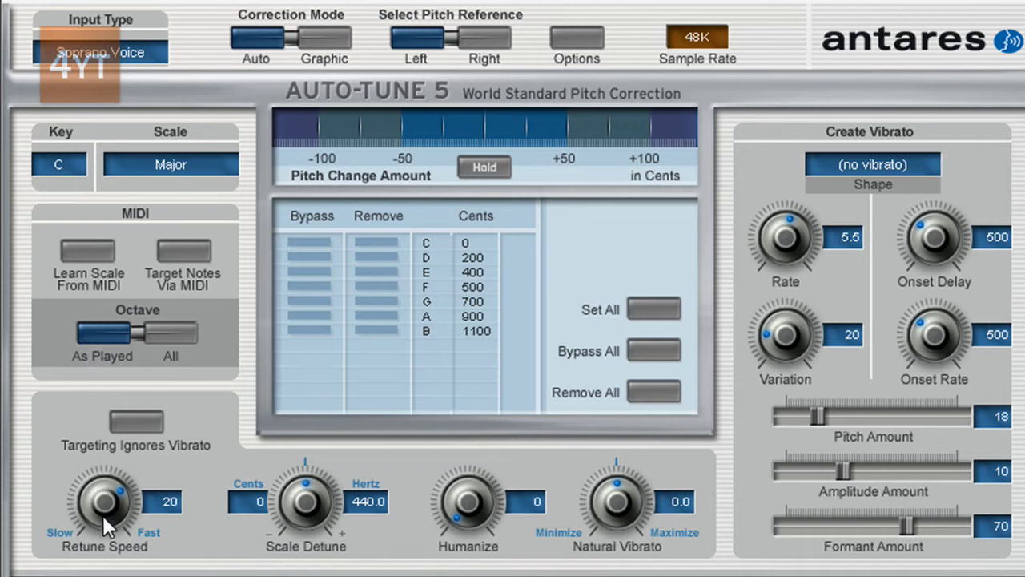
left_click_drag(103, 517, 93, 421)
- Set vibrato Rate 0.1, Onset Delay and Variation 0, Pitch 0, Amplitude 30, Formant 100
mouse_move(788, 225)
left_mouse_down()
mouse_move(773, 173)
mouse_move(808, 330)
left_mouse_up()
mouse_move(947, 241)
left_mouse_down()
mouse_move(945, 201)
mouse_move(917, 326)
mouse_move(933, 376)
mouse_move(928, 340)
mouse_move(941, 350)
mouse_move(948, 284)
mouse_move(922, 402)
mouse_move(935, 188)
mouse_move(912, 442)
left_mouse_up()
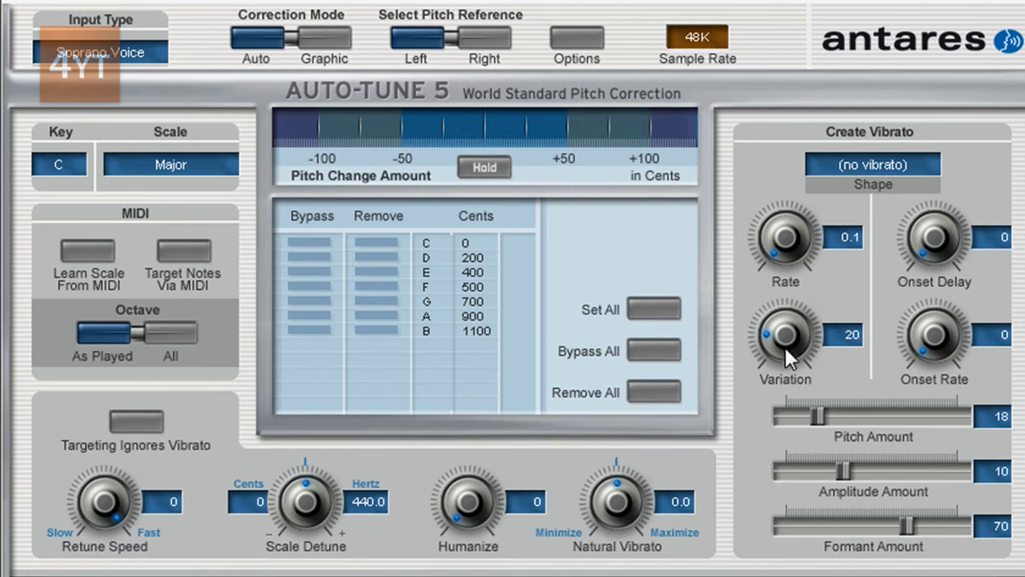
left_click_drag(785, 349, 794, 393)
left_click_drag(819, 413, 744, 411)
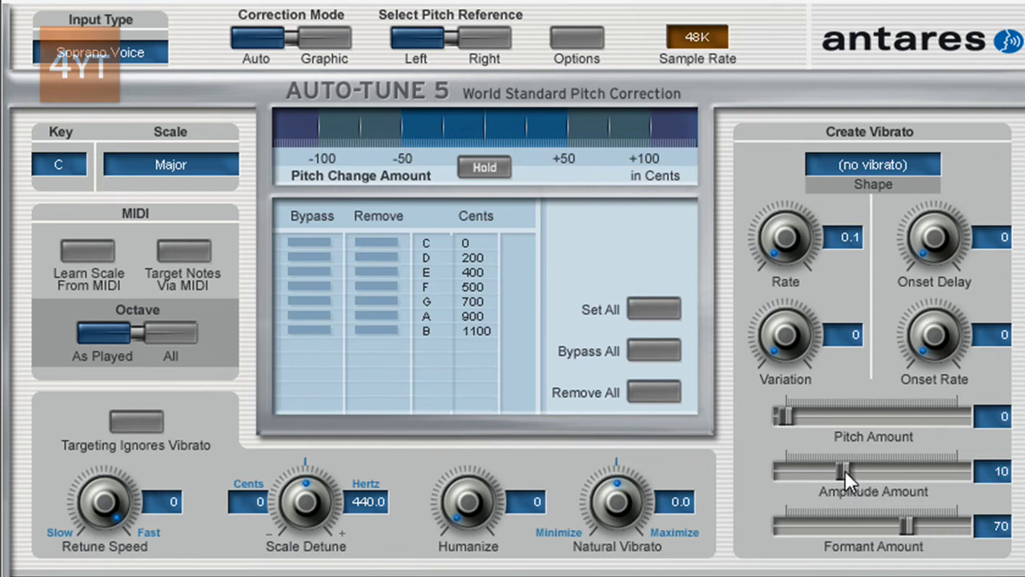
left_click_drag(845, 471, 959, 471)
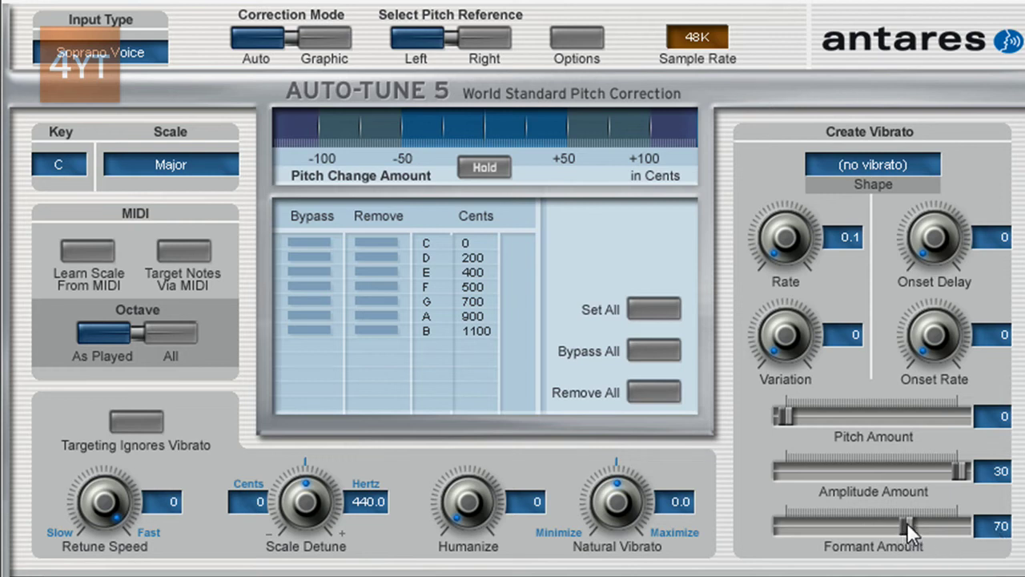
left_click_drag(907, 528, 961, 529)
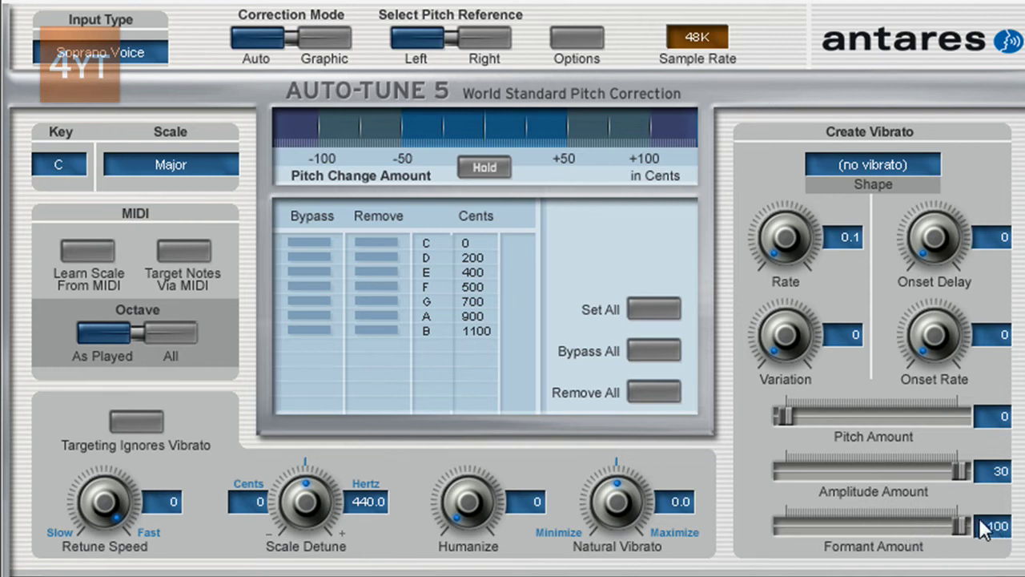
- Save the Auto-Tune settings as a new preset named 'tapin autotuen'
left_click(972, 21)
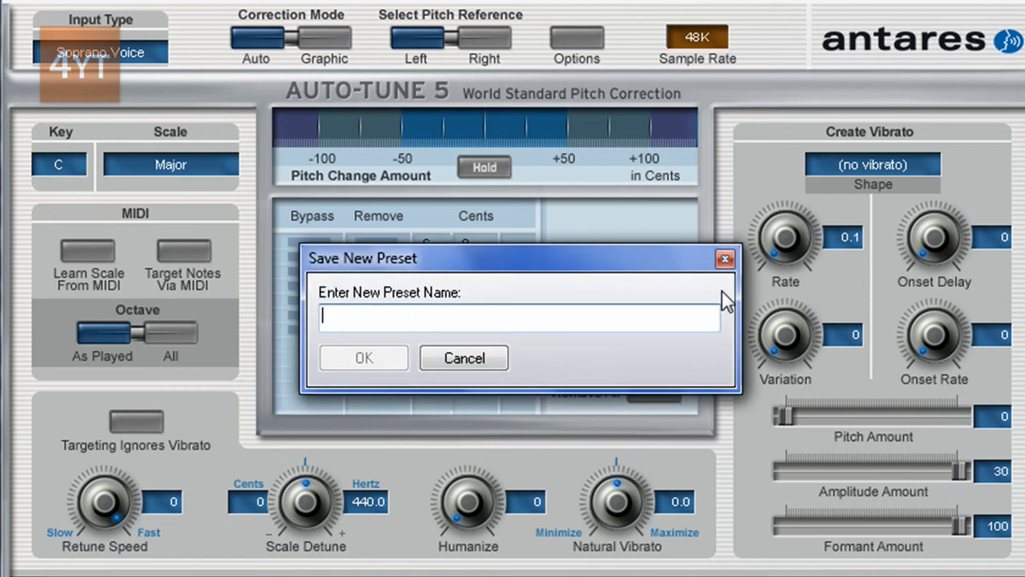
type("t")
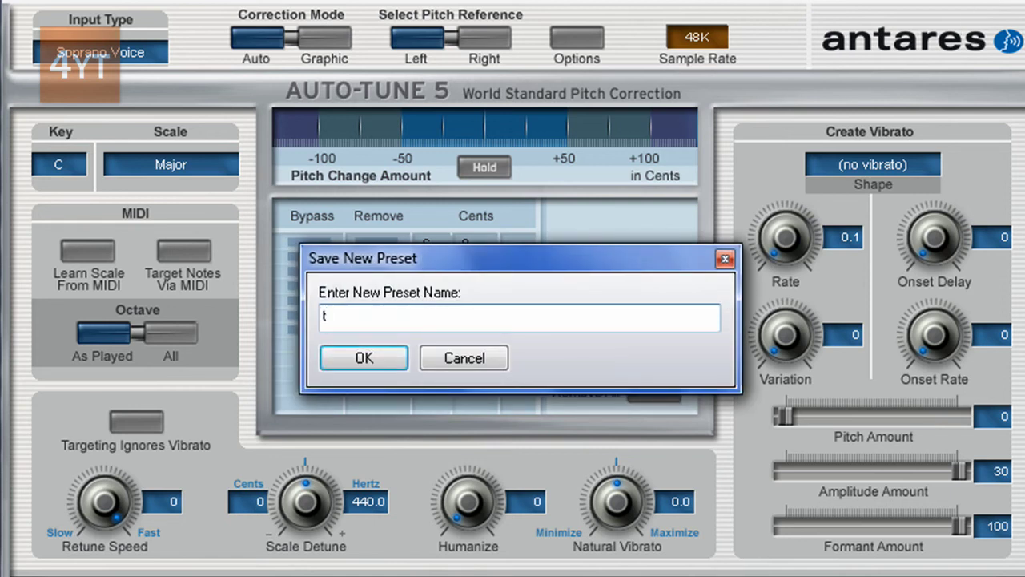
type("apin auto")
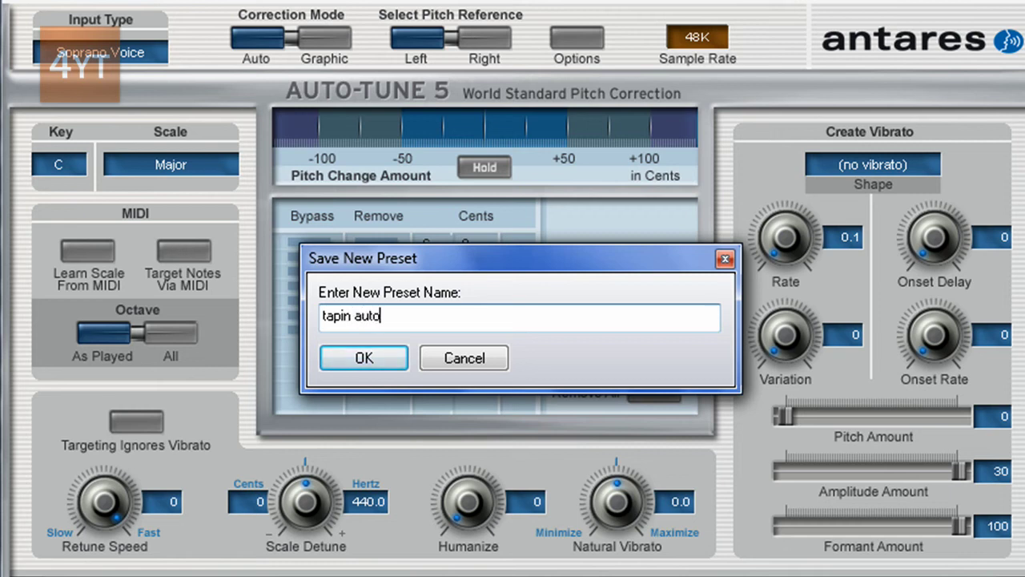
type("tuen")
key("Return")
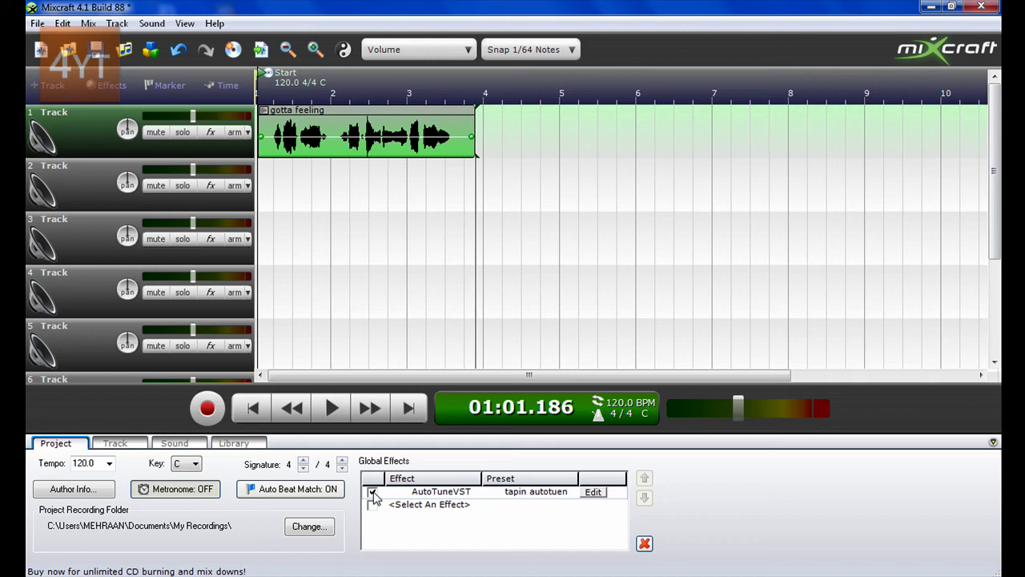
- Bypass the AutoTuneVST global effect and play the gotta feeling clip dry
left_click(373, 492)
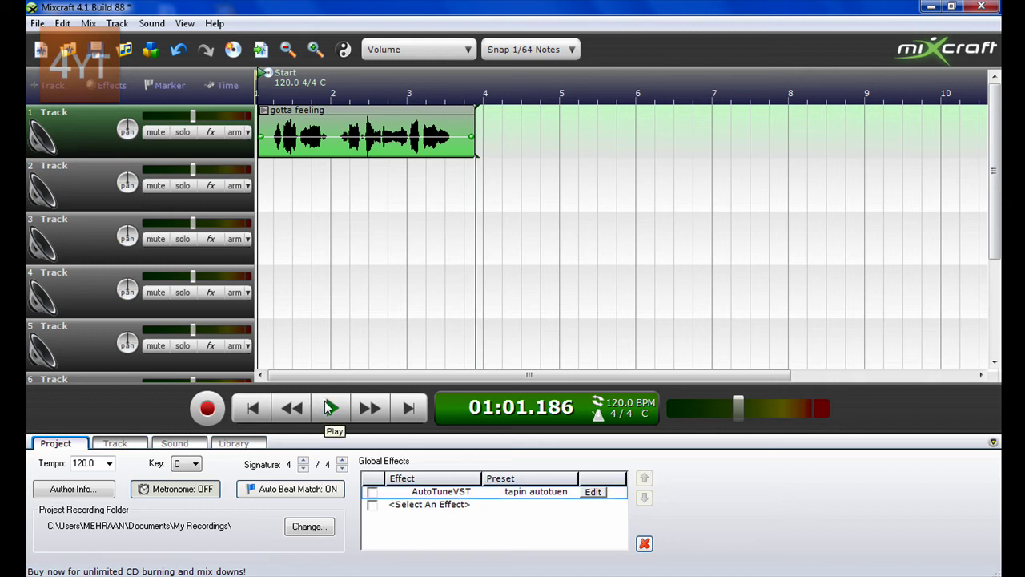
left_click(328, 409)
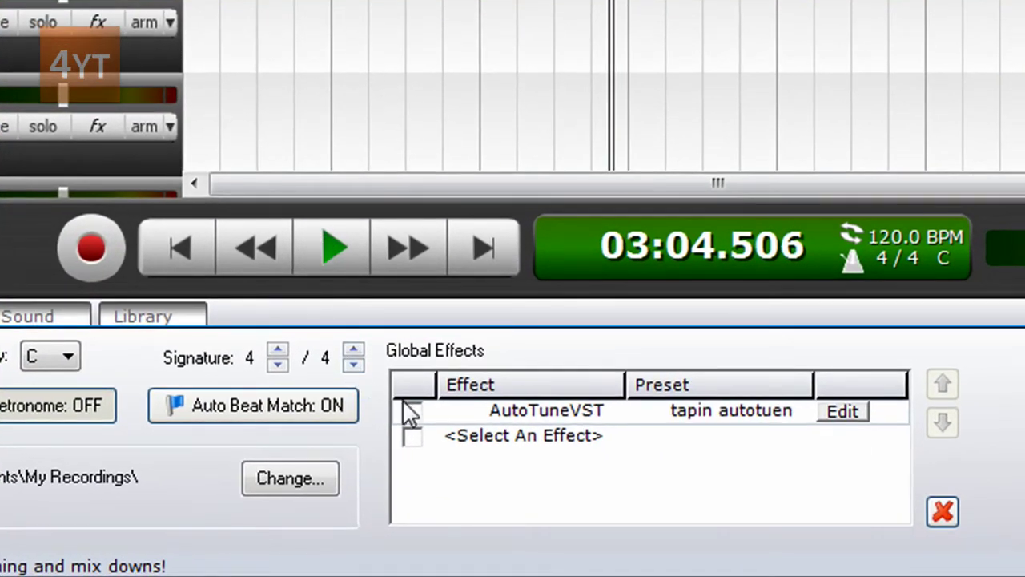
- Re-enable AutoTuneVST and play the clip through the tapin autotuen preset
left_click(410, 412)
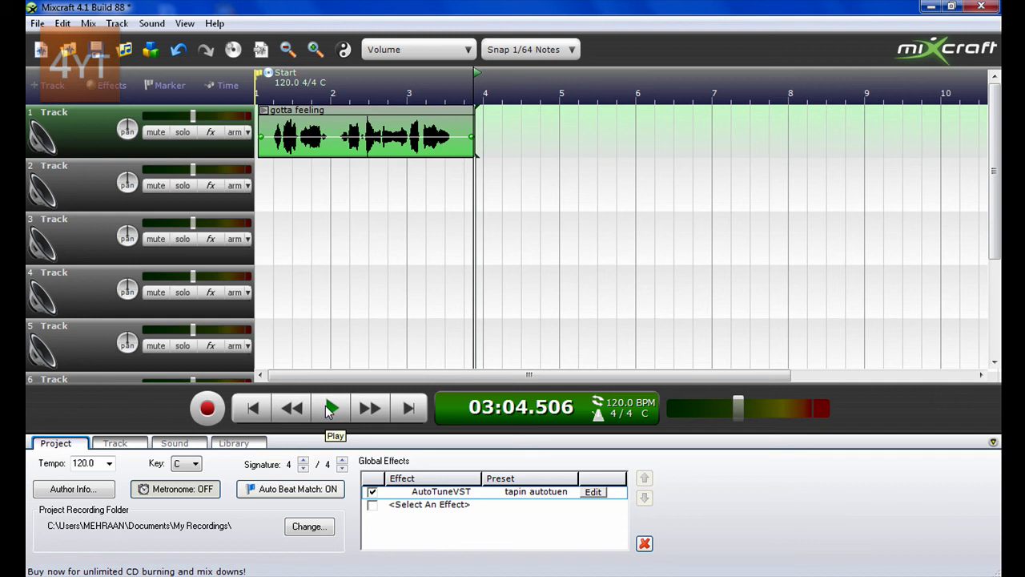
left_click(329, 410)
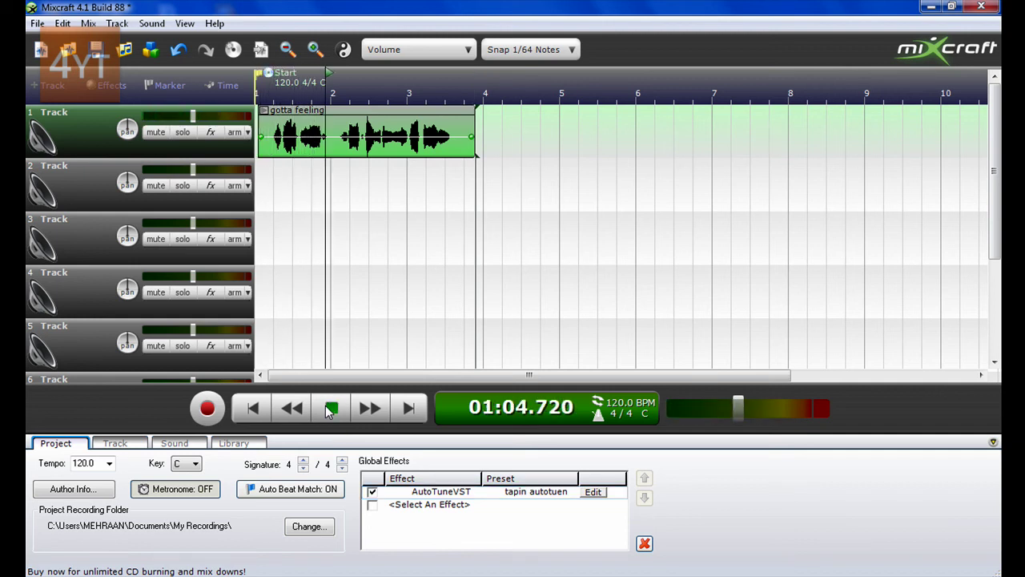